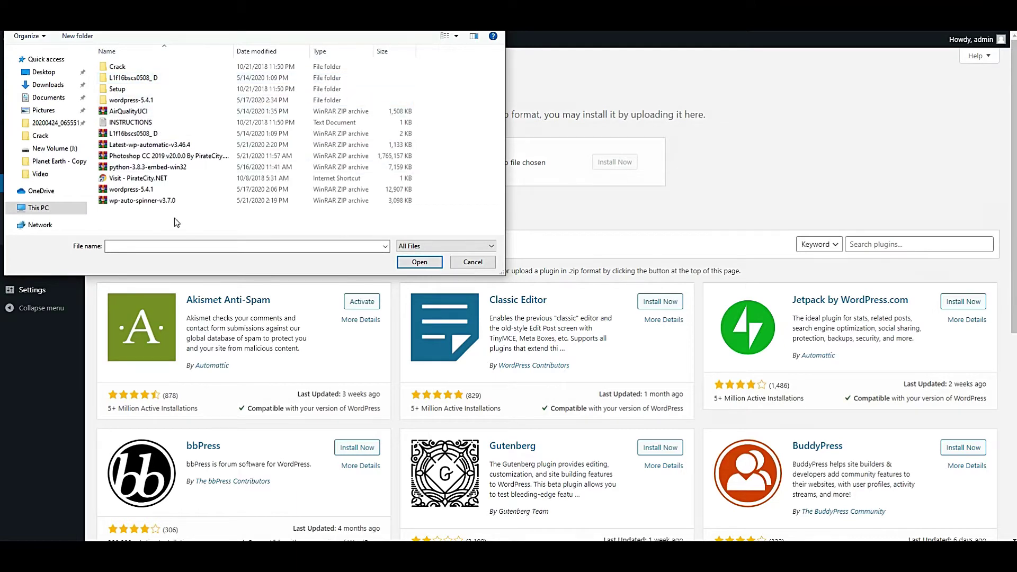
- Upload the wp-auto-spinner-v3.7.0.zip plugin file and install it
click(169, 202)
double_click(169, 202)
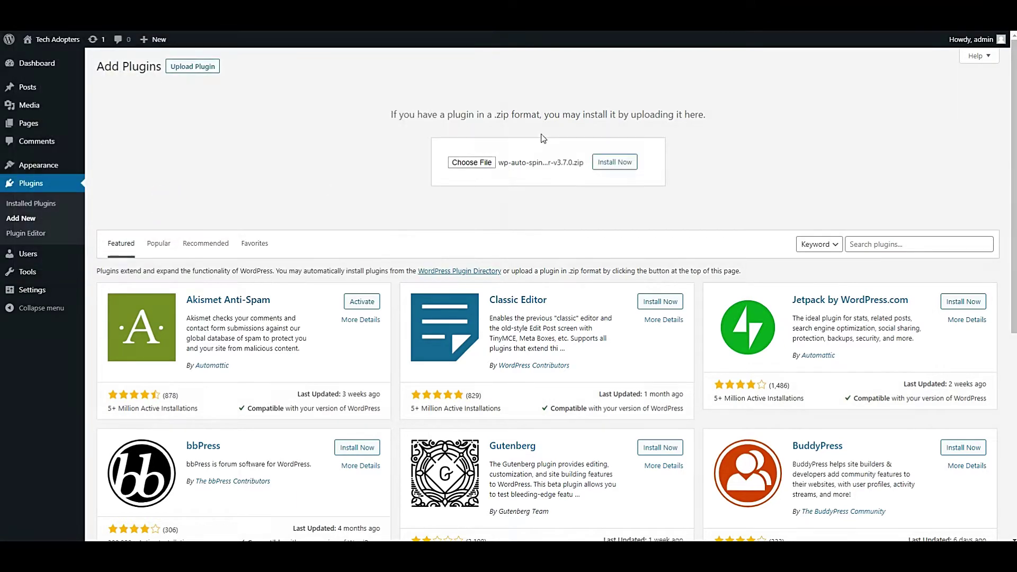
click(613, 168)
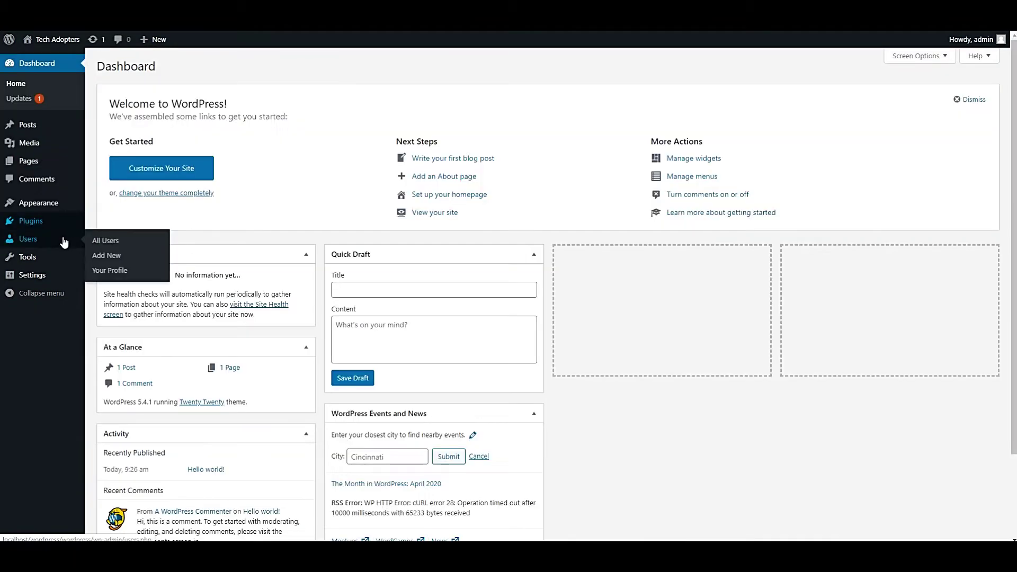
- Activate Wordpress Auto Spinner 3.7.0 and return to the Add Plugins upload panel
mouse_move(60, 222)
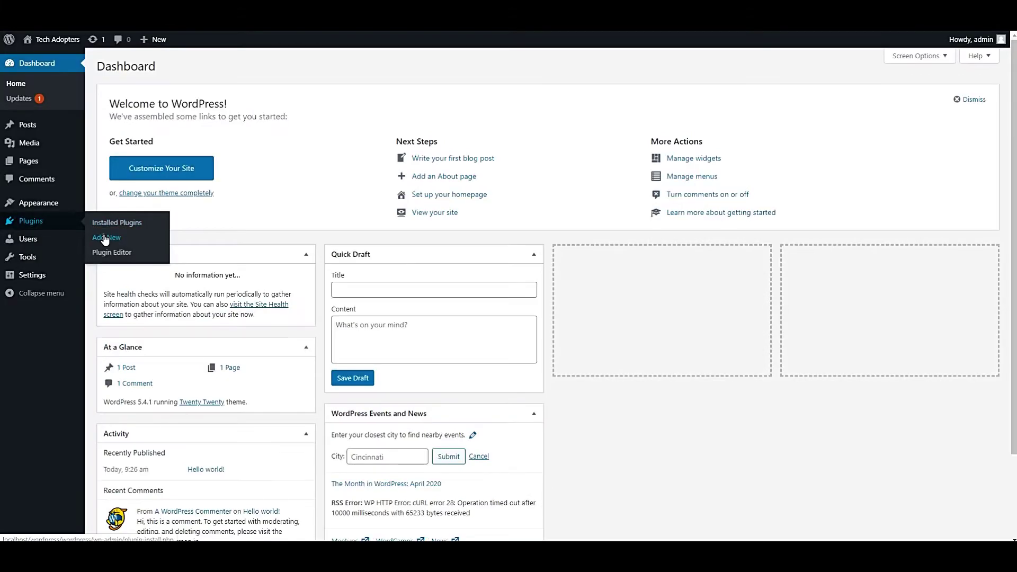
click(104, 239)
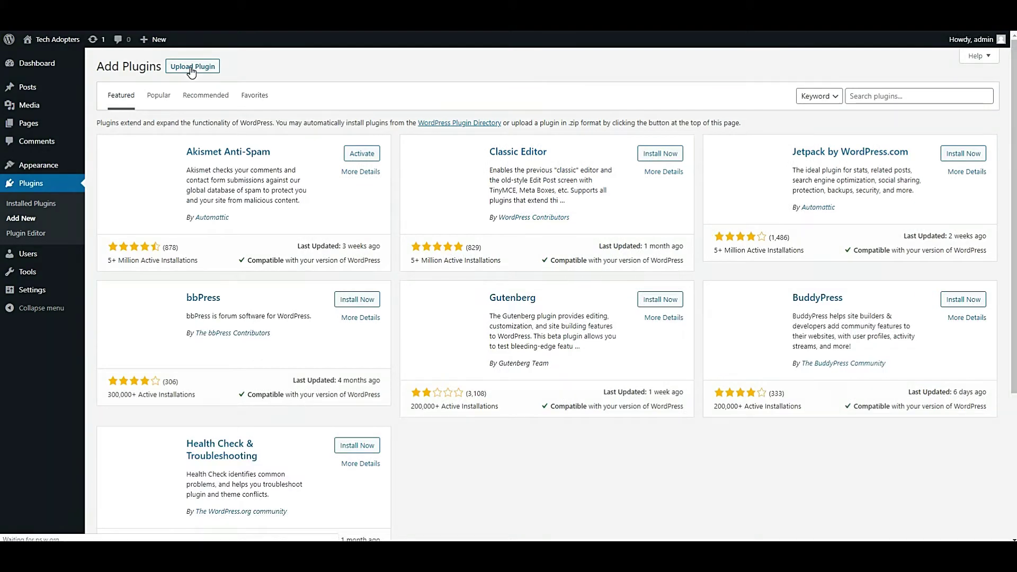
click(192, 68)
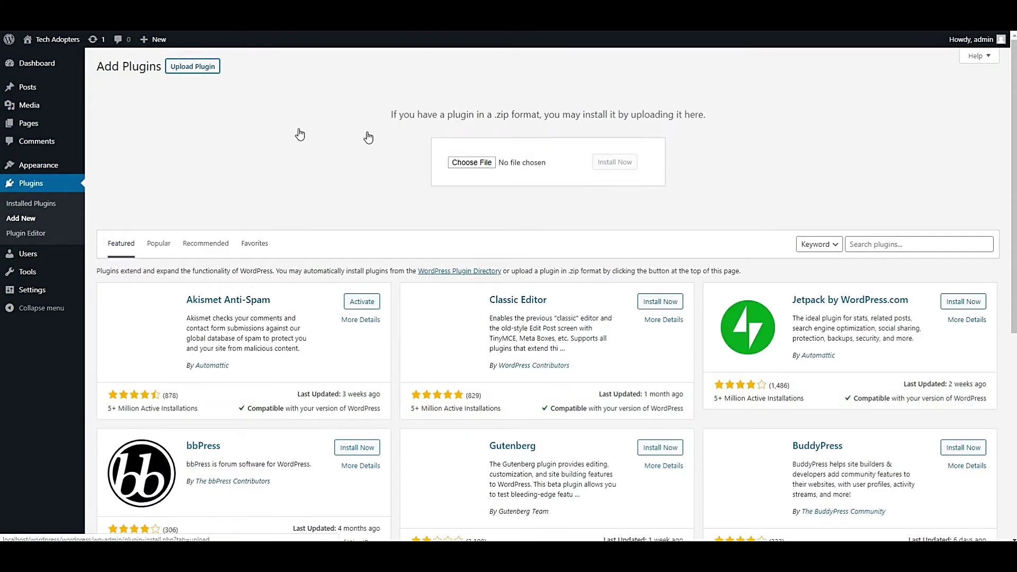
click(477, 167)
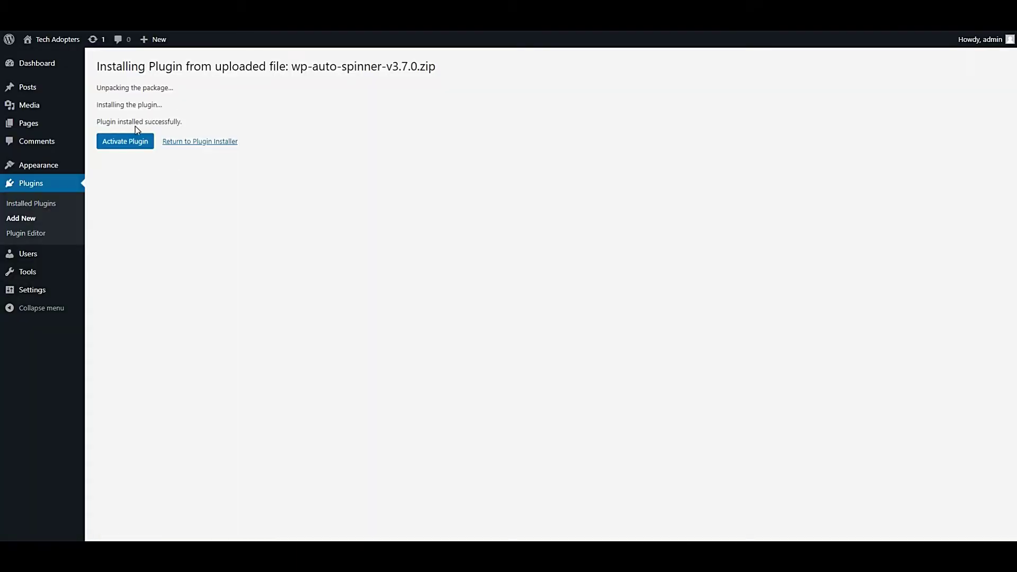
click(127, 141)
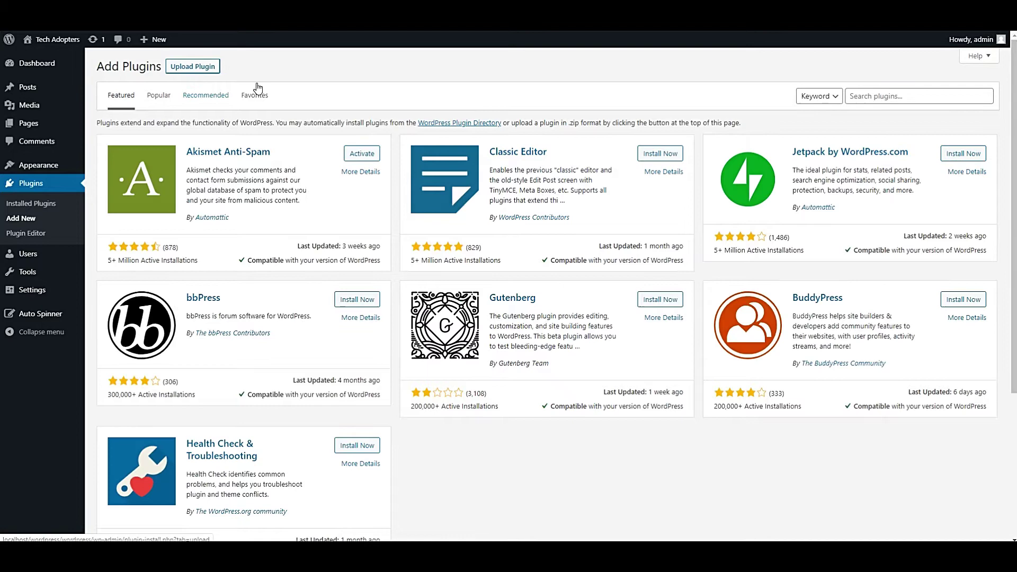
- Upload Latest-wp-automatic-v3.46.4.zip, install it, and activate Wordpress Automatic Plugin 3.46.4
click(194, 69)
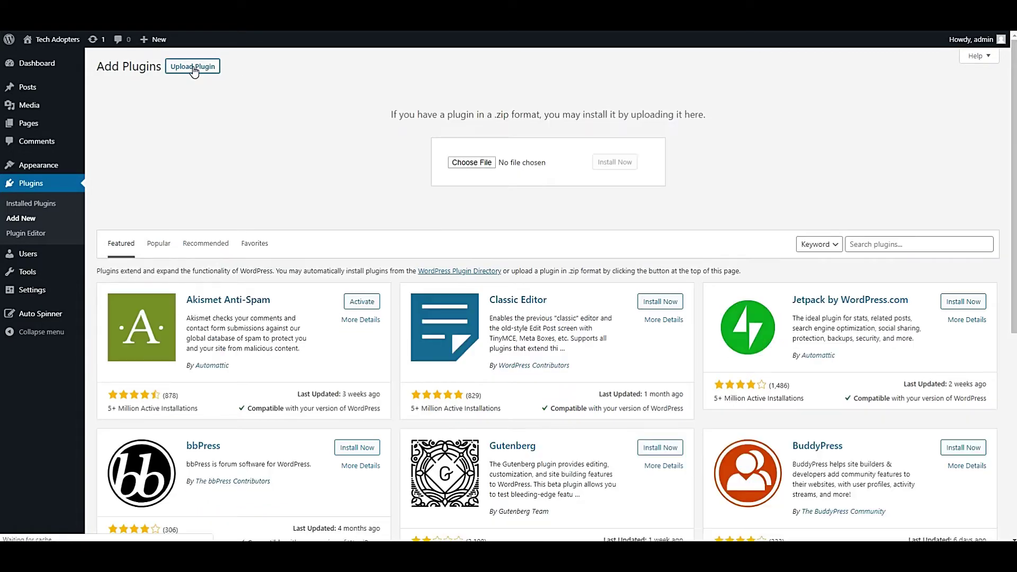
click(471, 163)
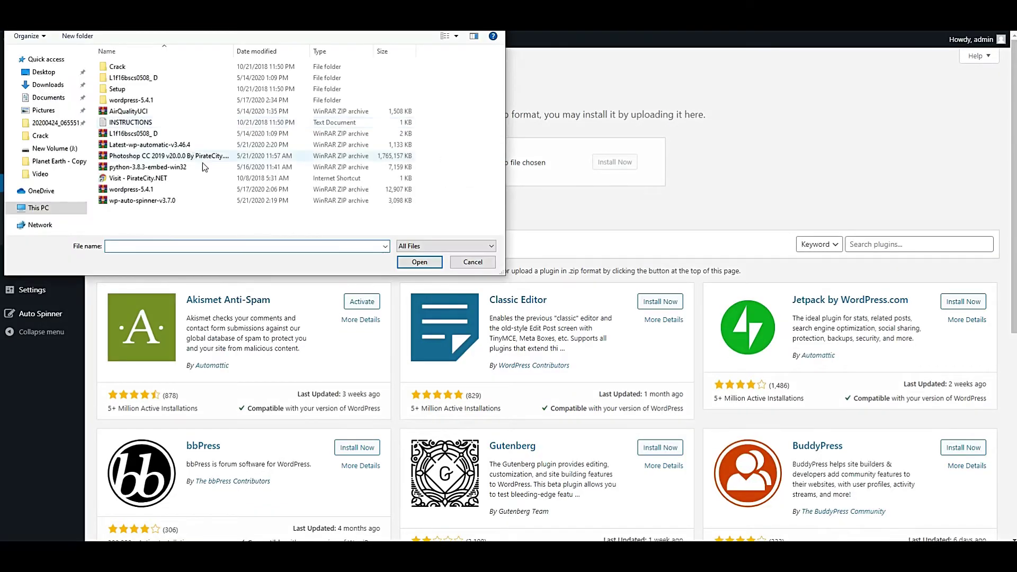
double_click(180, 144)
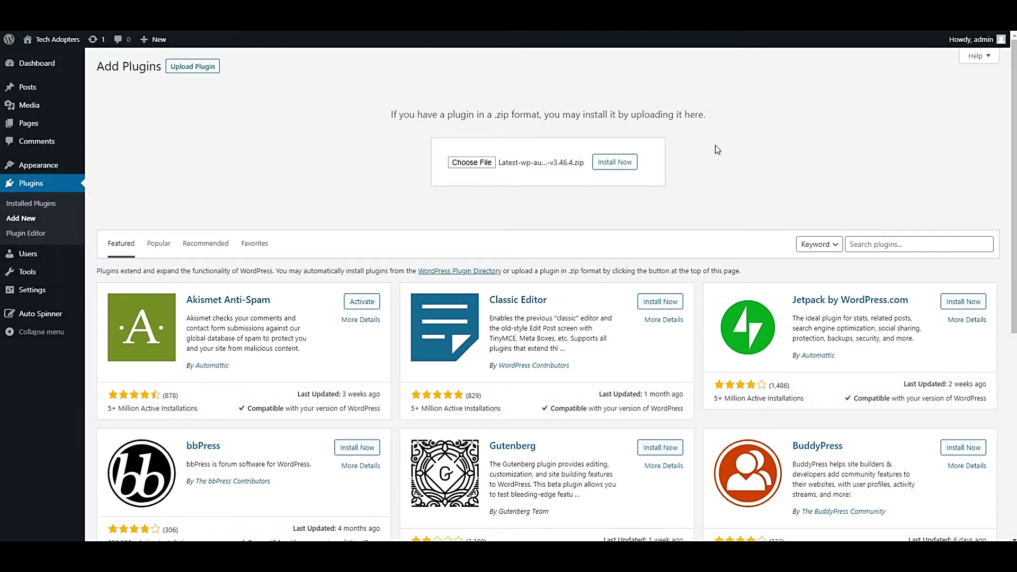
click(614, 162)
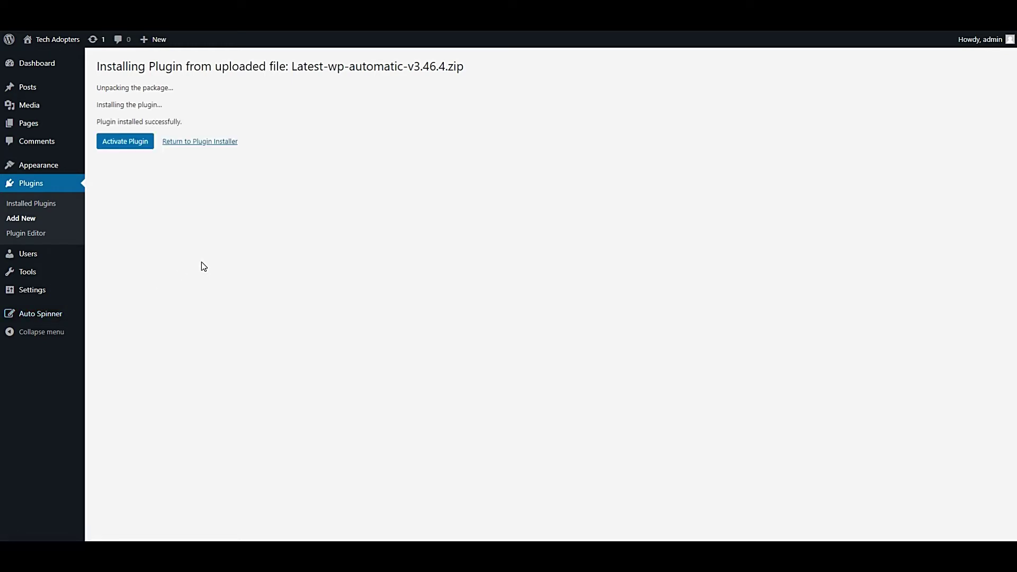
click(127, 144)
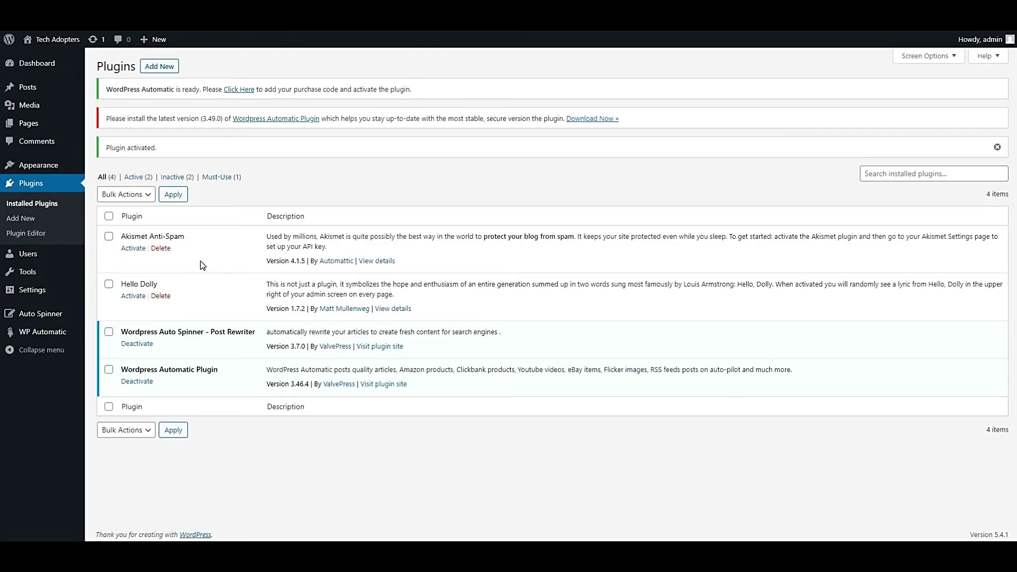
- In Auto Spinner Settings, tick Auto spin and Spin instantly, then save the settings
mouse_move(68, 314)
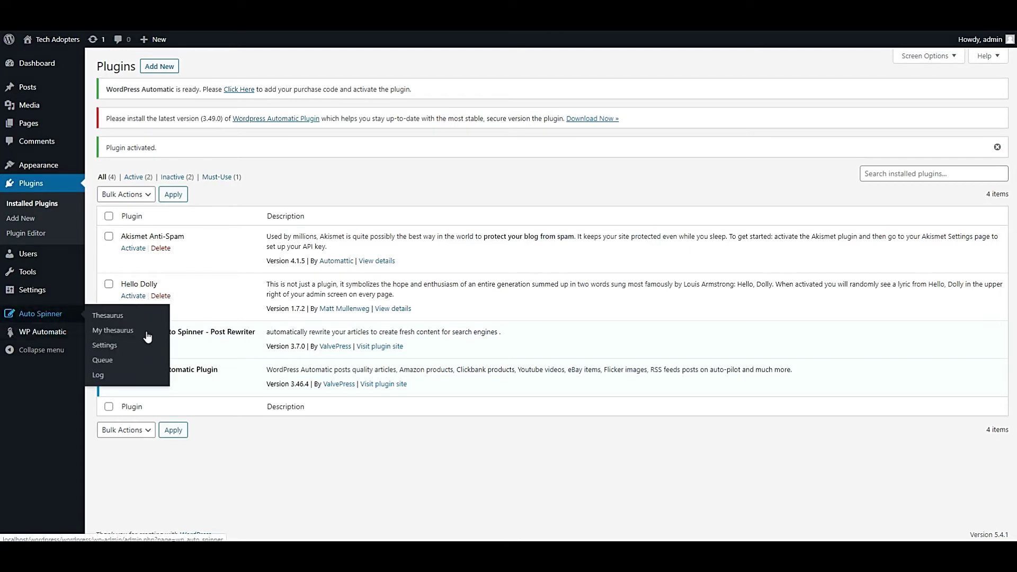
click(106, 346)
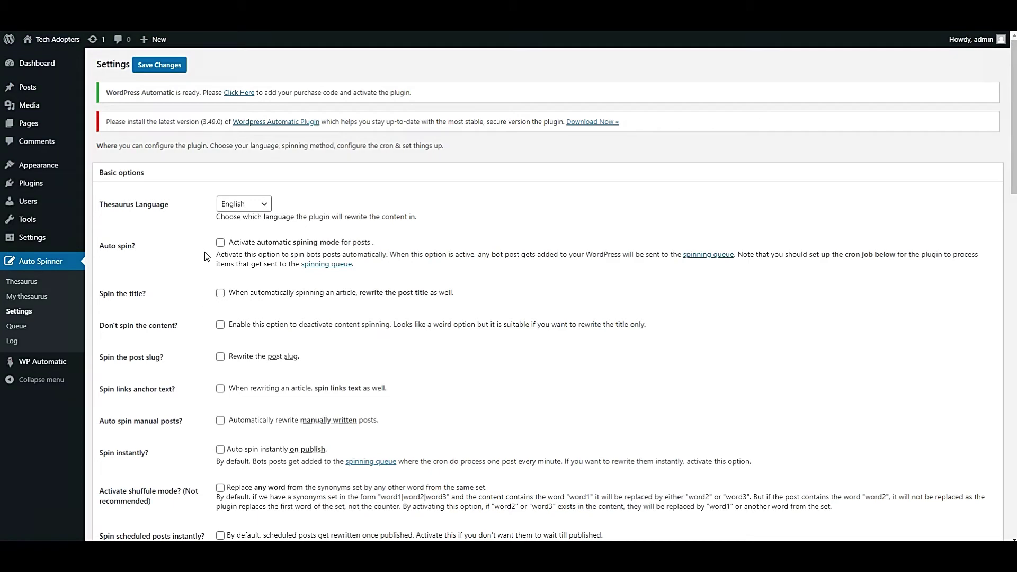
click(219, 243)
scroll(226, 290, down, 2)
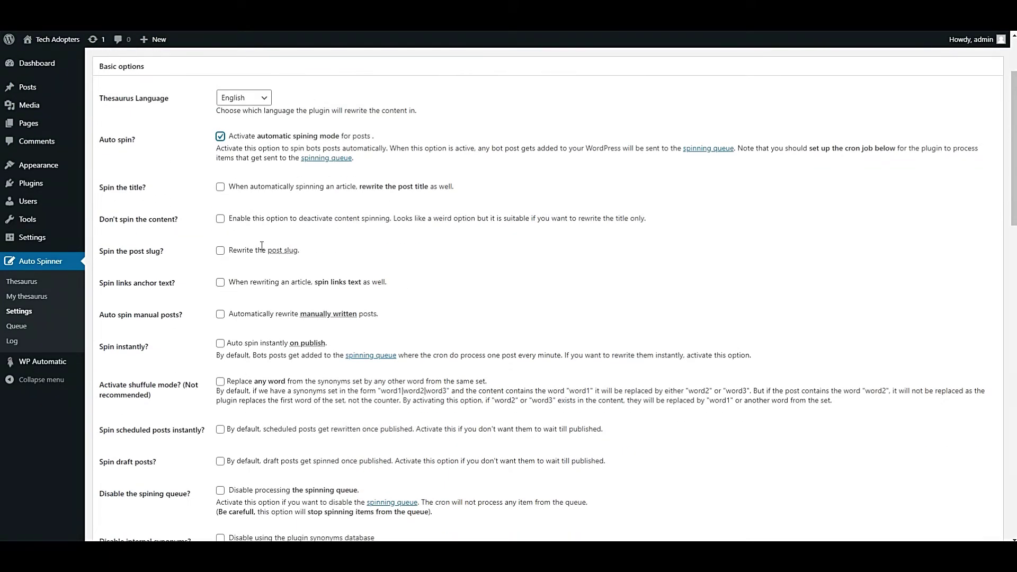
click(220, 344)
scroll(222, 347, down, 1)
scroll(221, 347, down, 2)
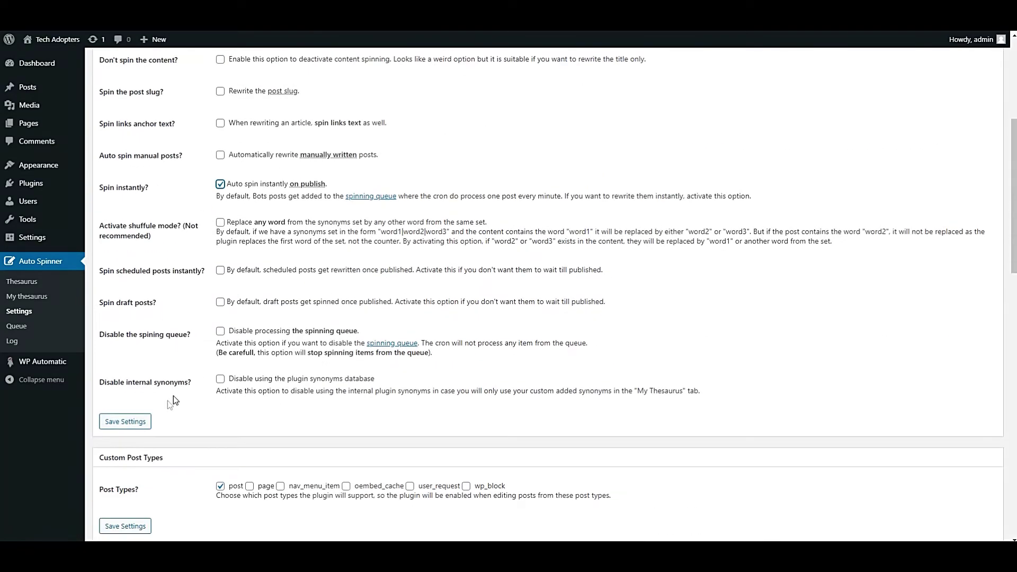
click(147, 422)
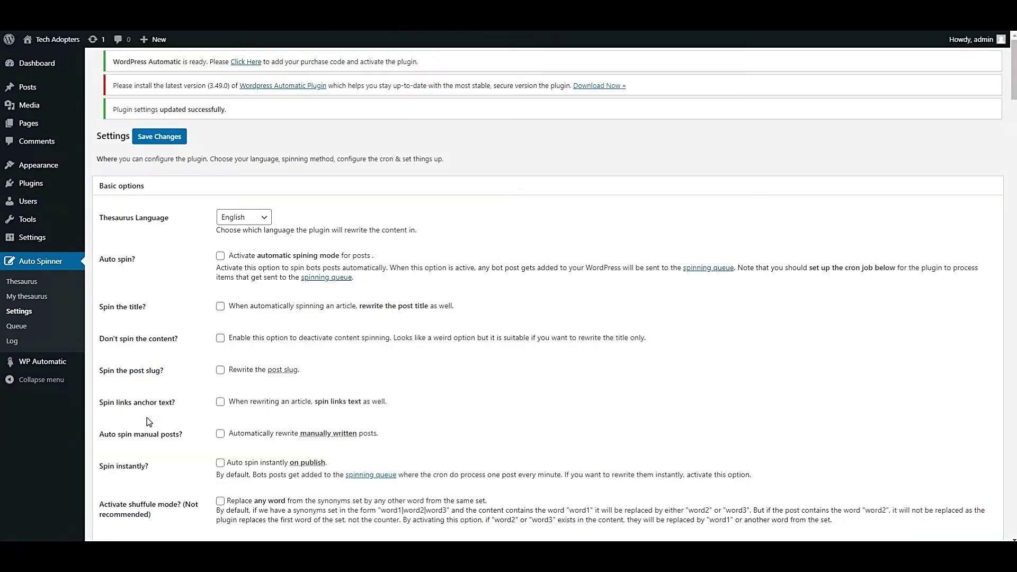
scroll(147, 418, down, 2)
- Create a new WP Automatic campaign titled 'corona'
mouse_move(58, 362)
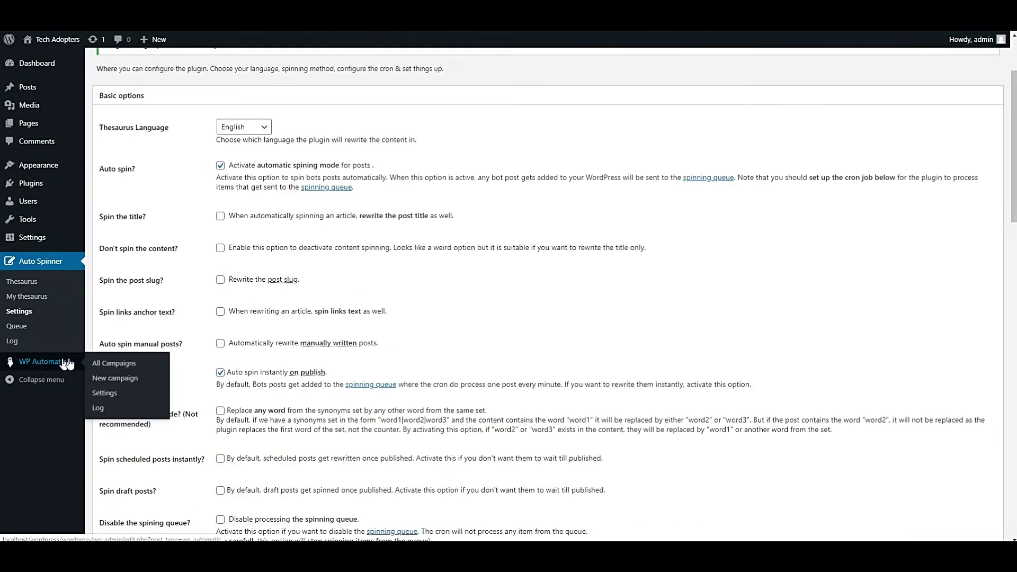
click(104, 383)
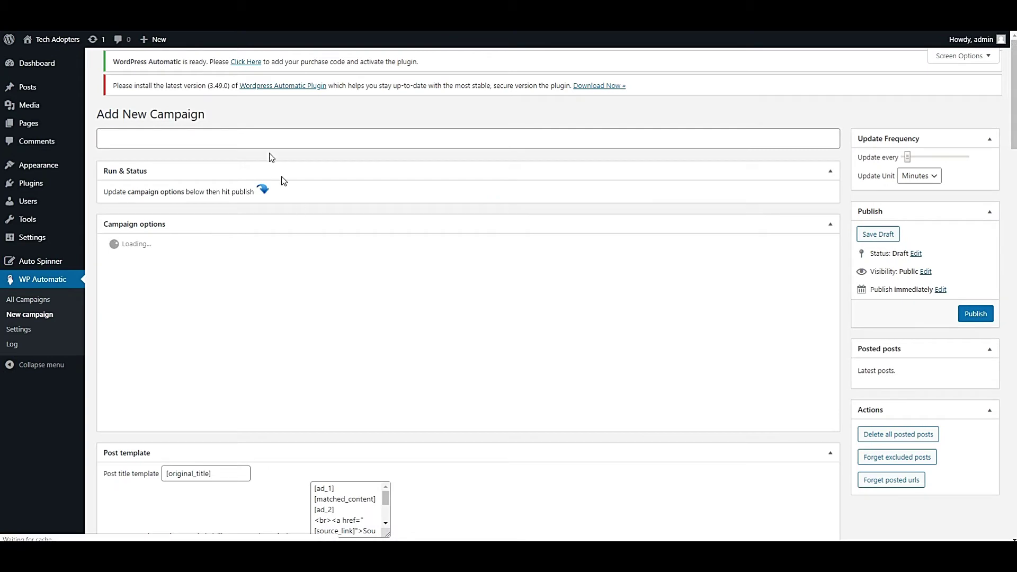
click(284, 137)
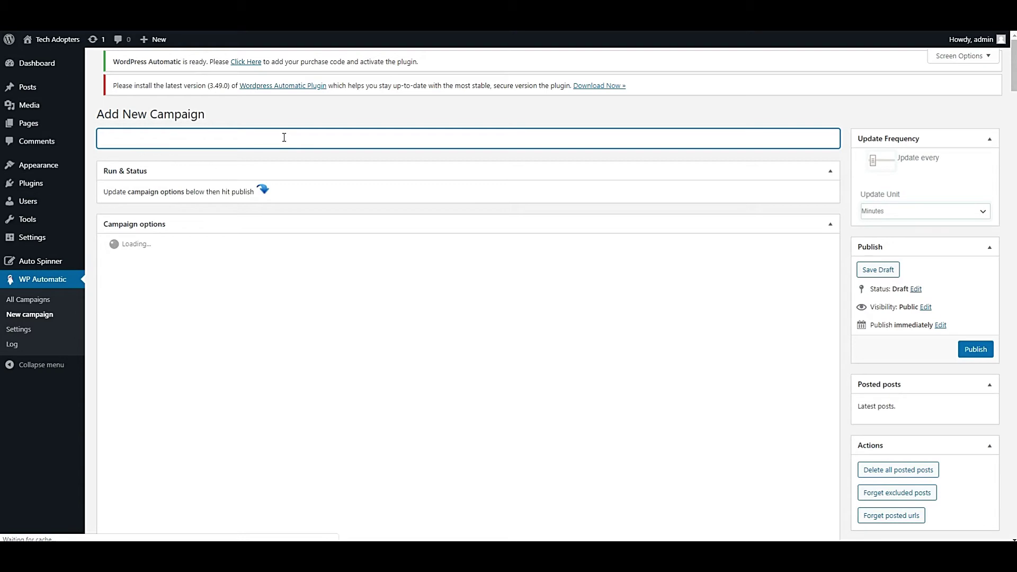
click(283, 137)
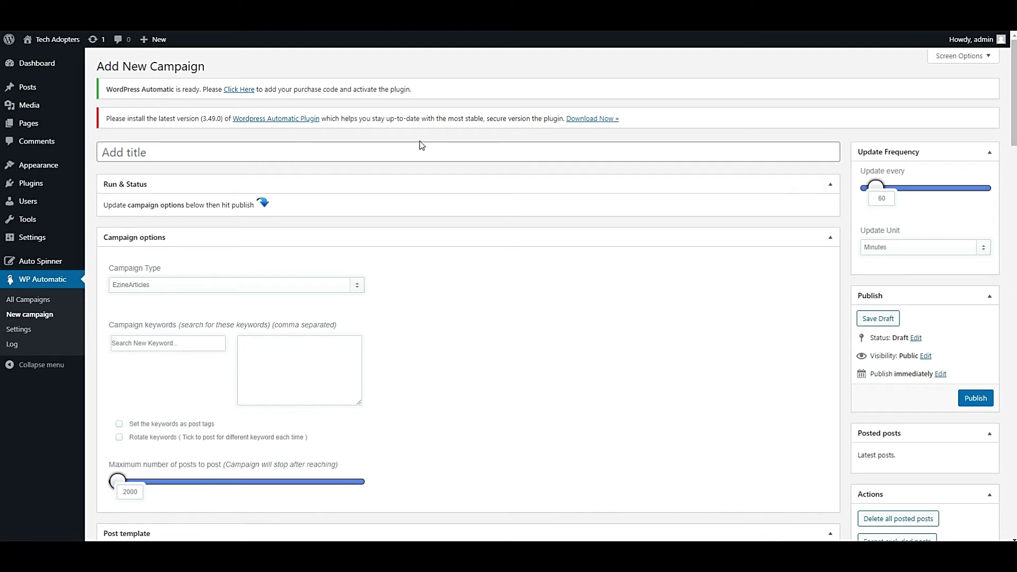
click(487, 160)
text(corona)
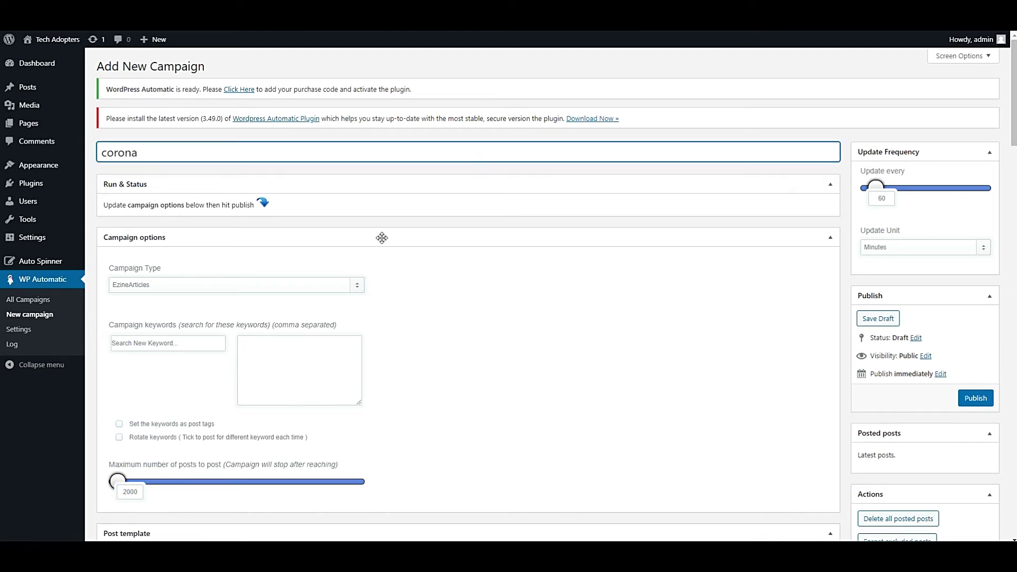
- Set the campaign type to Feeds and select the Feeds to post from box
scroll(193, 238, down, 2)
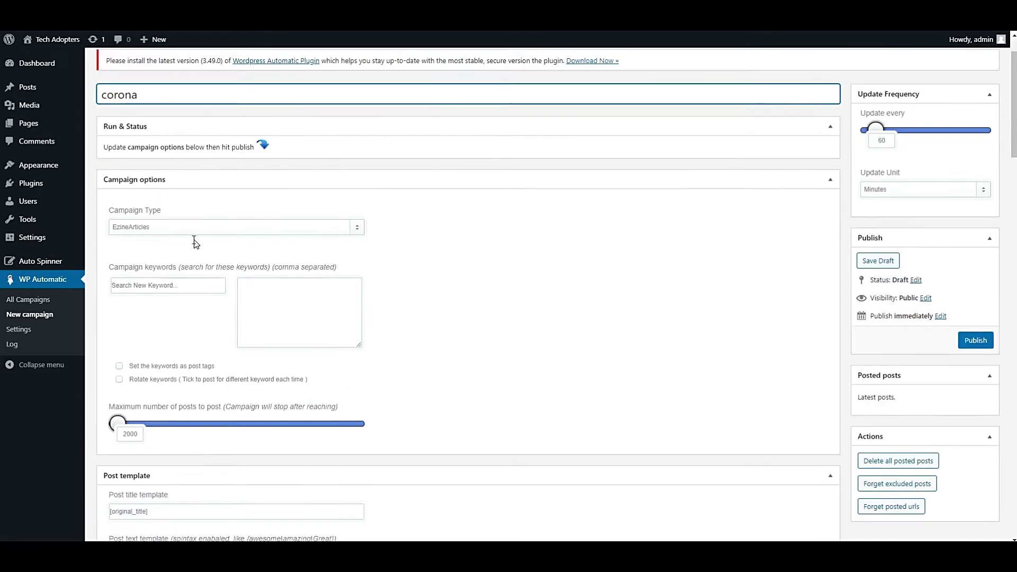
click(157, 181)
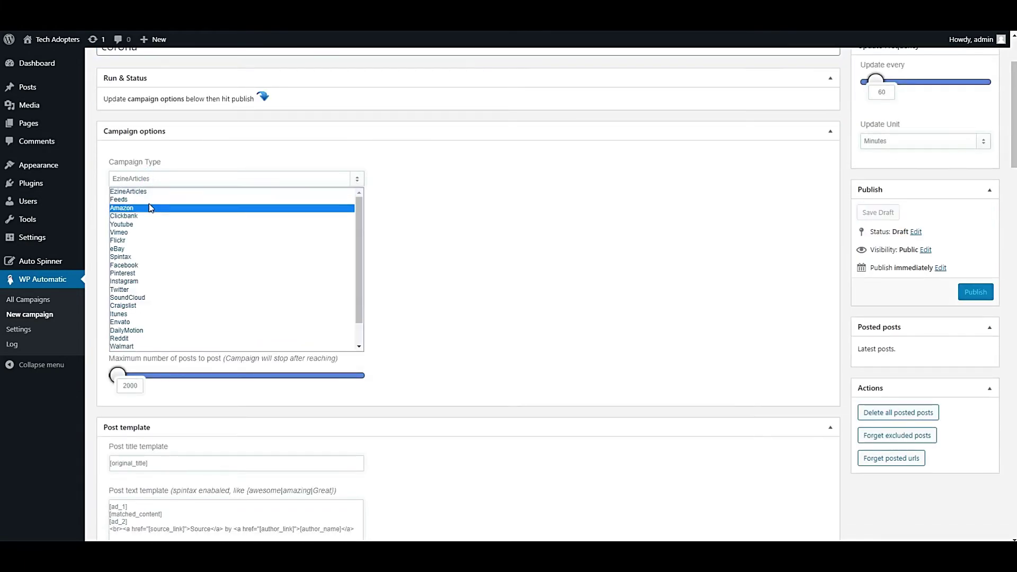
click(149, 200)
scroll(167, 211, down, 2)
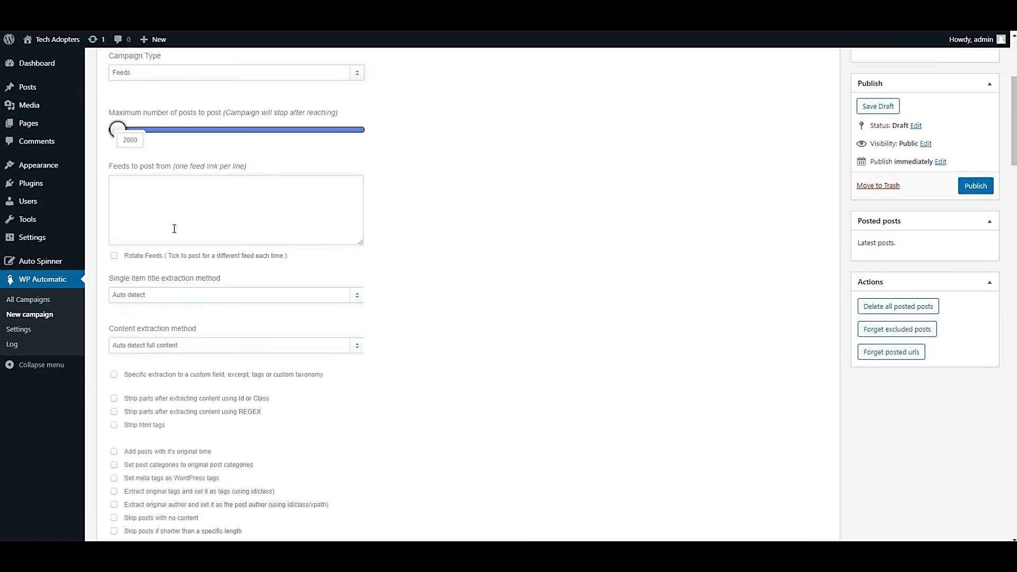
click(175, 212)
- Paste the Google News coronavirus RSS feed and enable 'Add the post as draft then publish'
text(https://news.google.com/rss/search?q=coronavirus&hl=en-PK&gl=PK&ceid=PK%3Aen)
scroll(180, 208, down, 1)
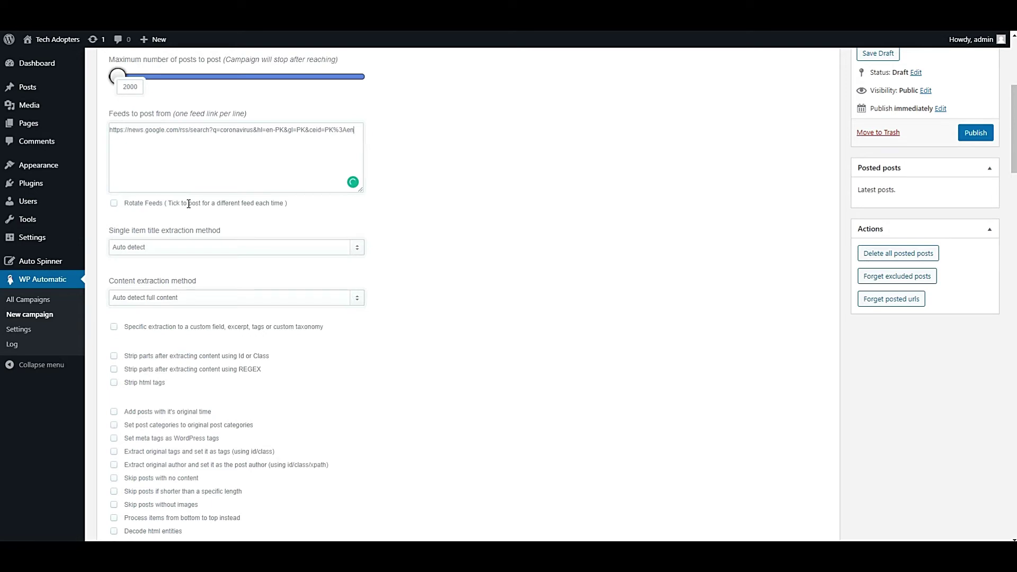
scroll(188, 204, down, 10)
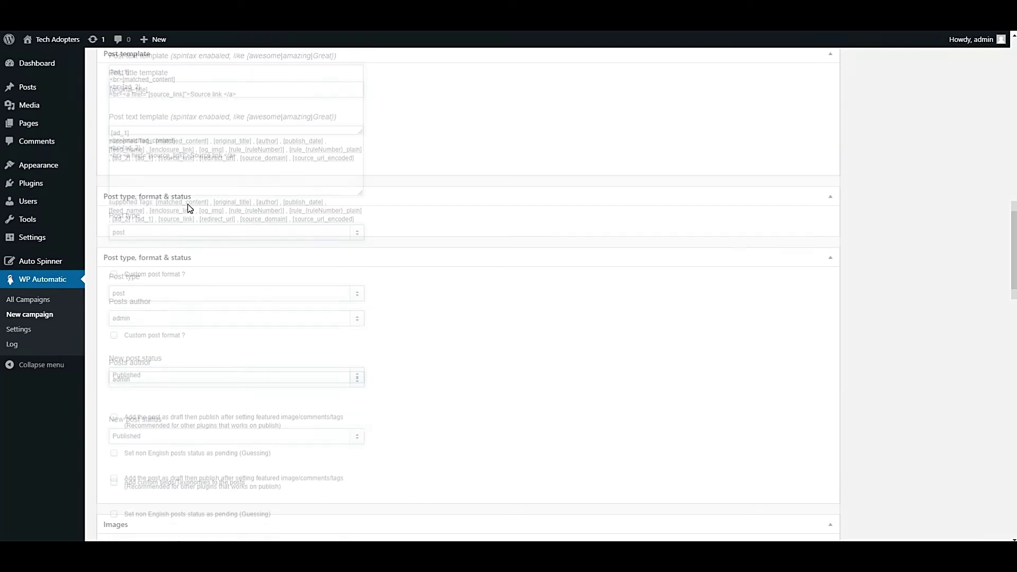
scroll(188, 205, down, 3)
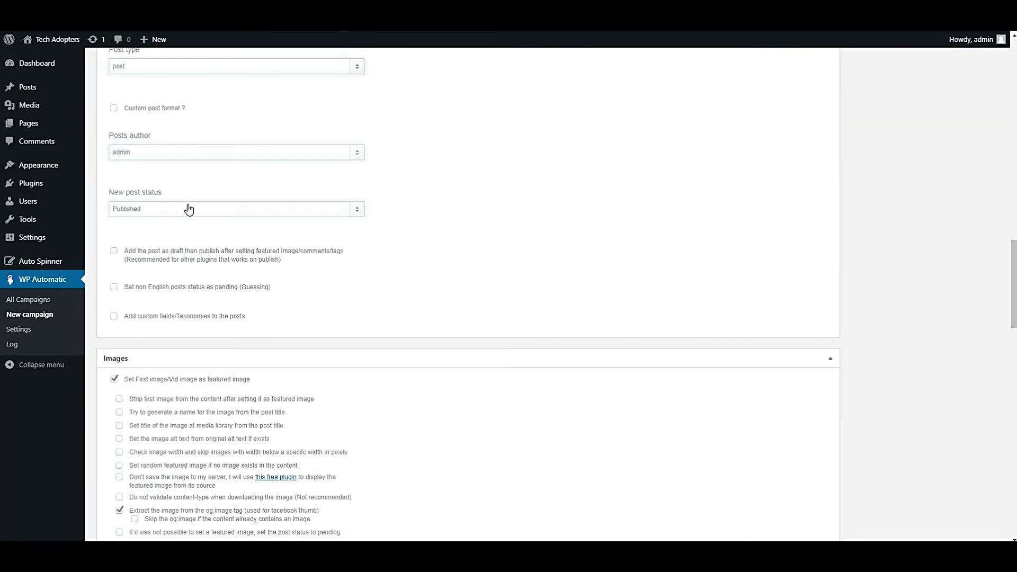
click(116, 256)
- Post articles to the Uncategorized category and publish the corona campaign
scroll(251, 250, down, 7)
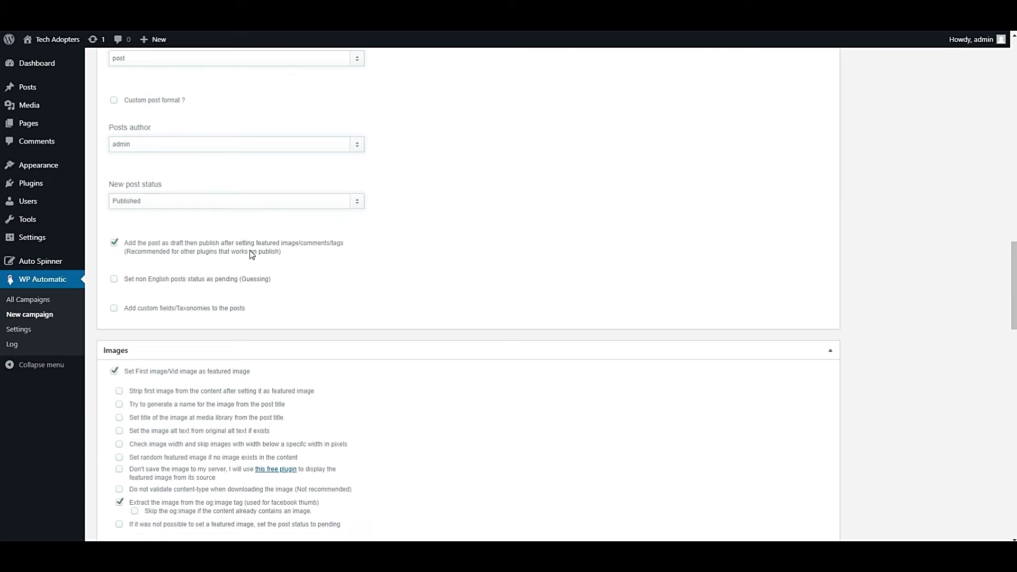
scroll(250, 250, down, 4)
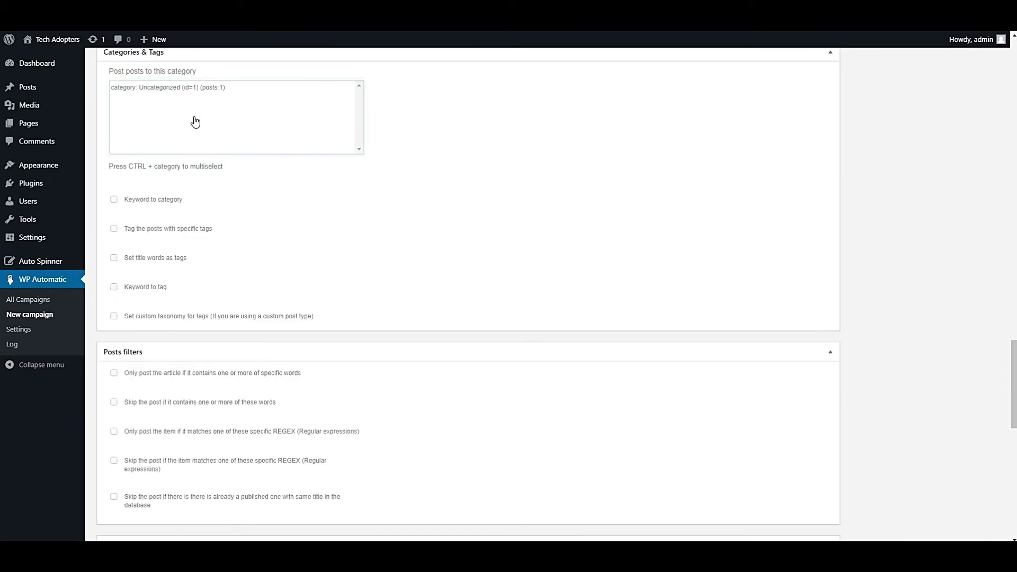
click(189, 88)
scroll(199, 259, down, 8)
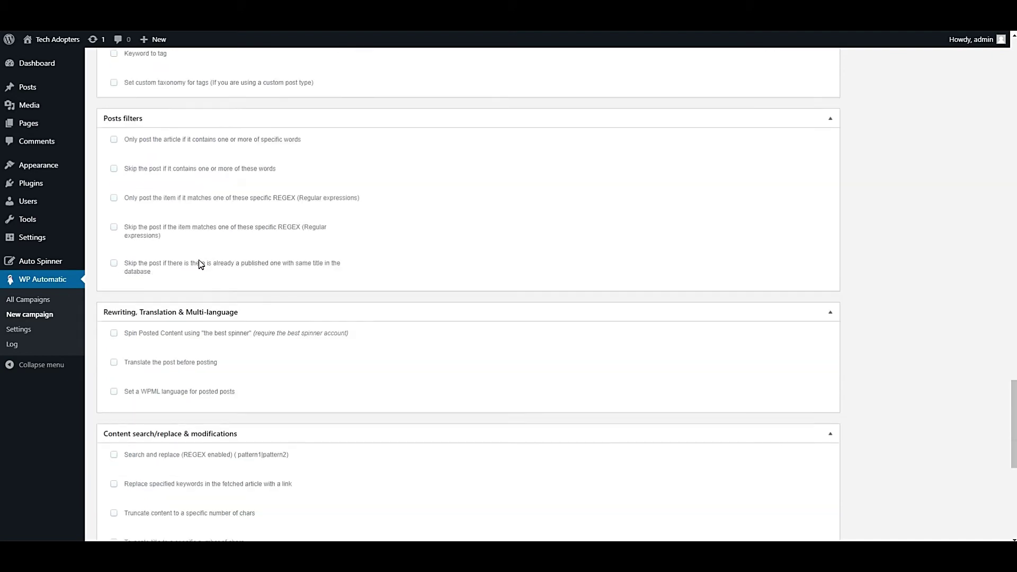
scroll(200, 258, down, 4)
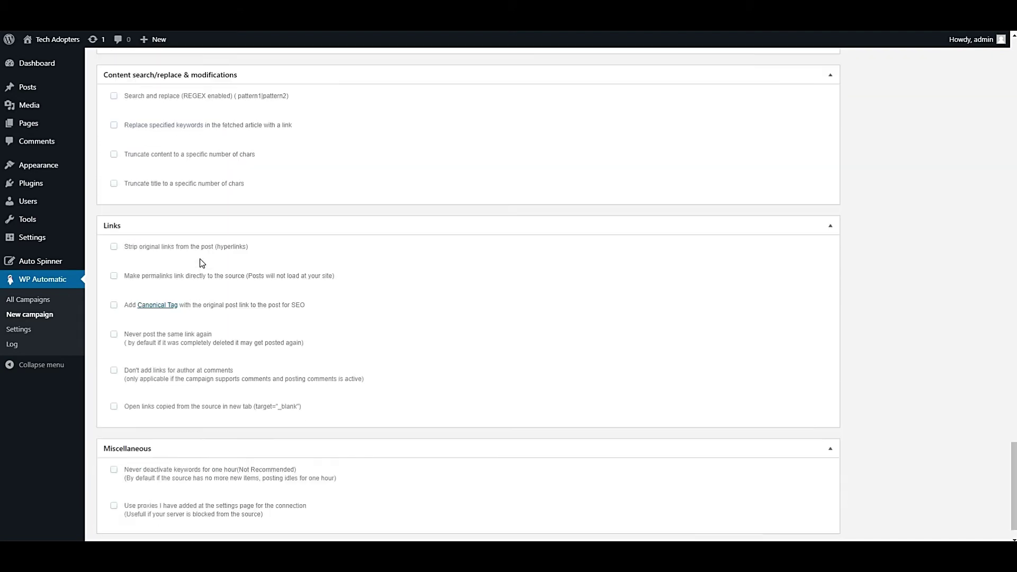
click(973, 399)
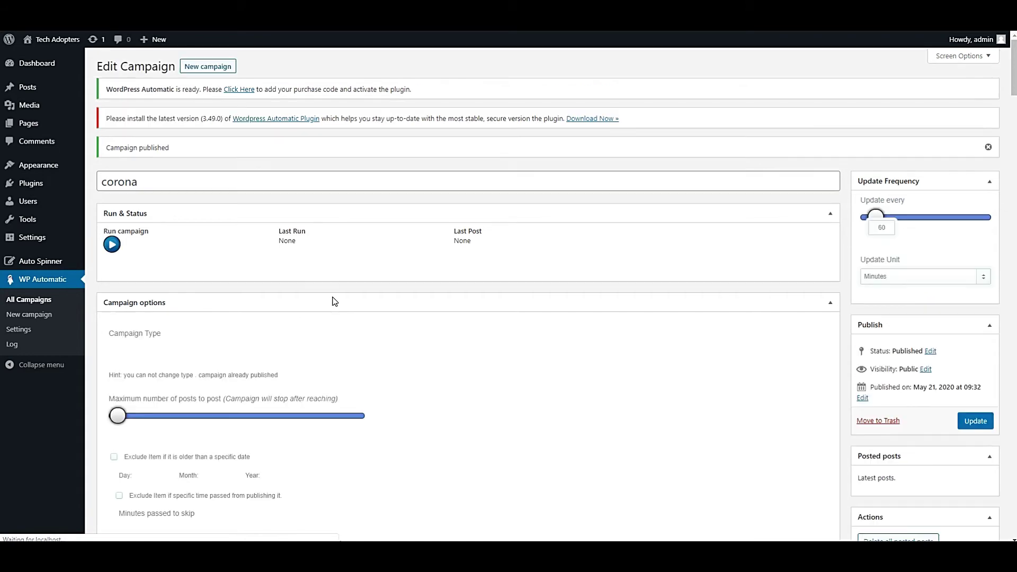
- Run the corona campaign now from Run & Status to post a news article
click(117, 249)
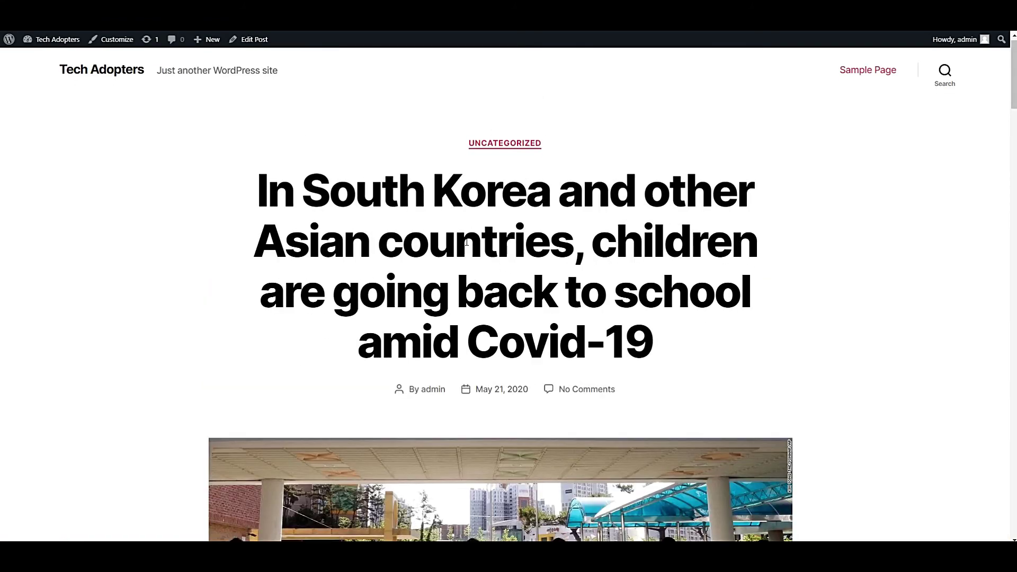
scroll(466, 243, down, 1)
scroll(459, 247, down, 10)
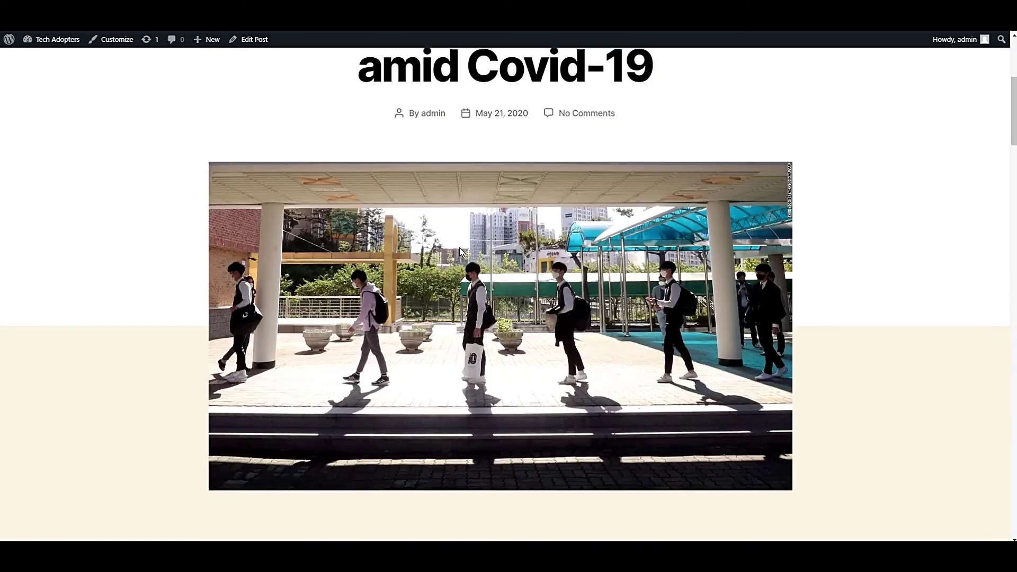
scroll(456, 246, down, 20)
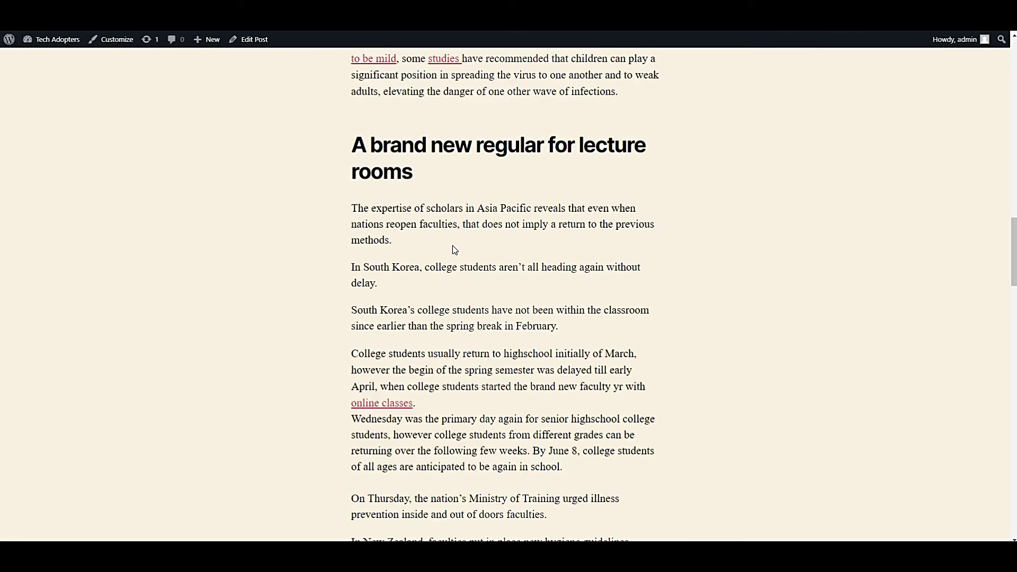
scroll(452, 246, down, 15)
scroll(447, 248, up, 3)
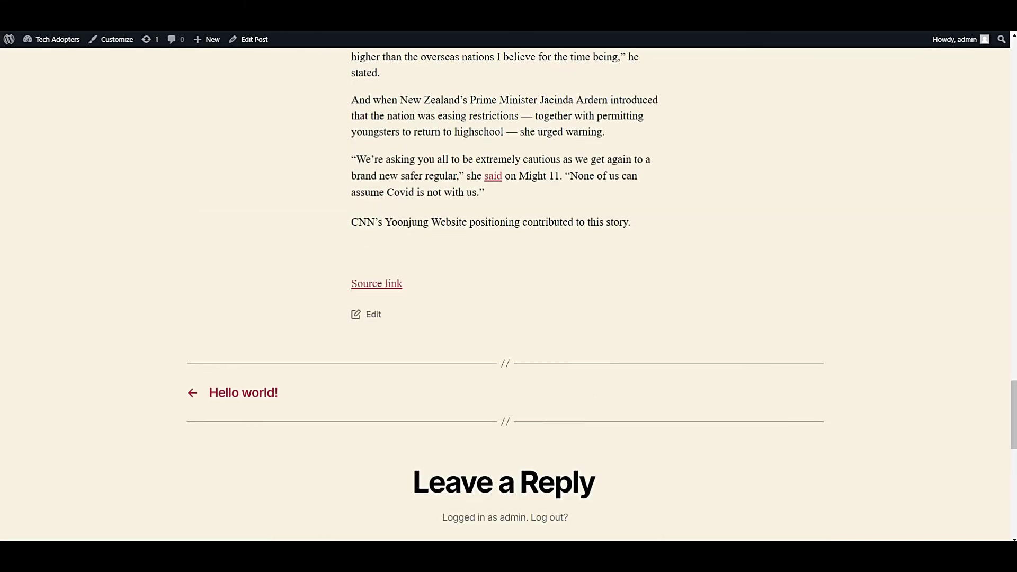
scroll(320, 53, up, 2)
key(ctrl+w)
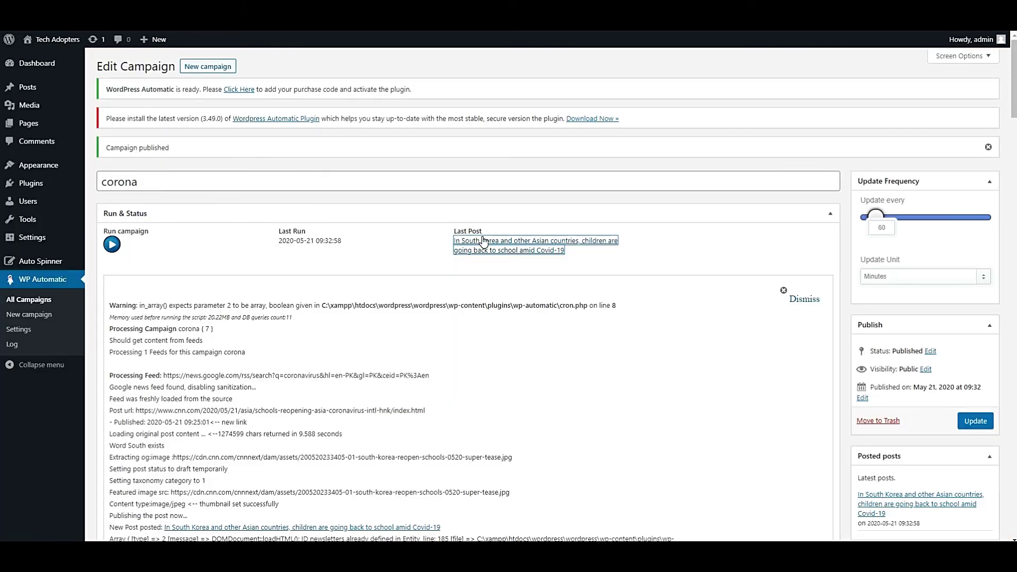
- Dismiss the corona campaign's run log under Run & Status
click(807, 299)
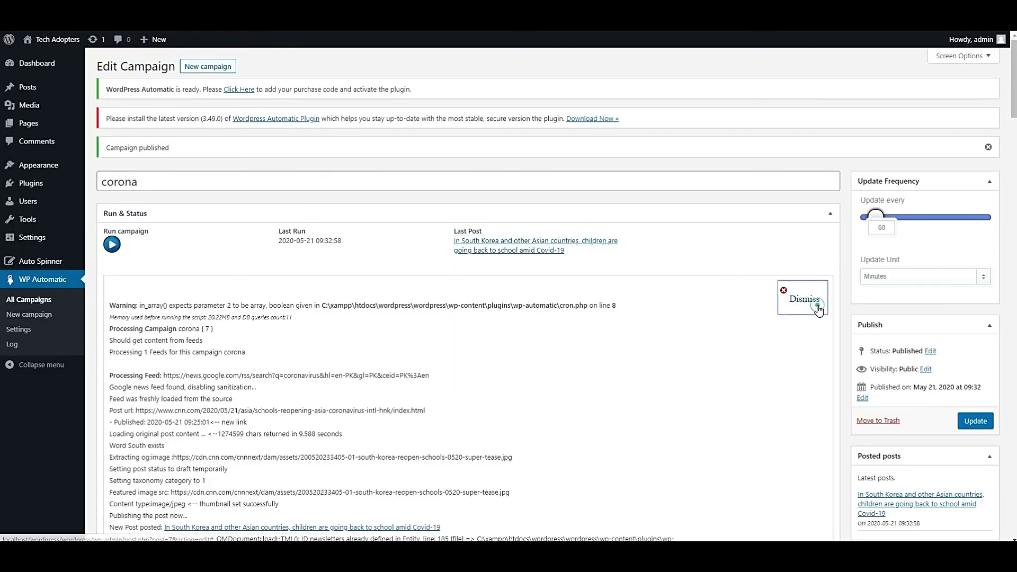